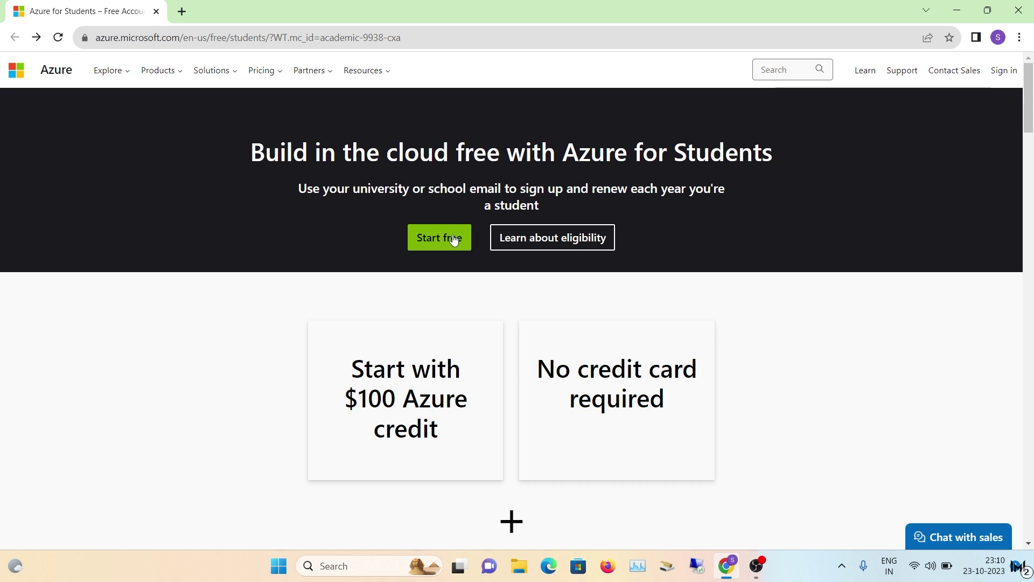
Start the free Azure for Students signup from the offer page
click(452, 243)
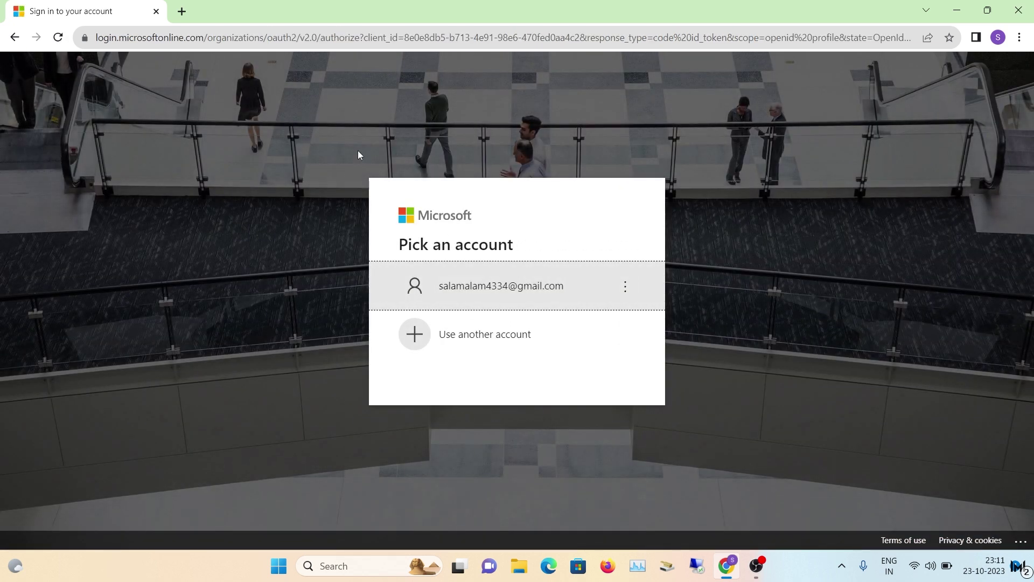
Sign in with the listed Gmail account on the Pick an account screen
click(506, 288)
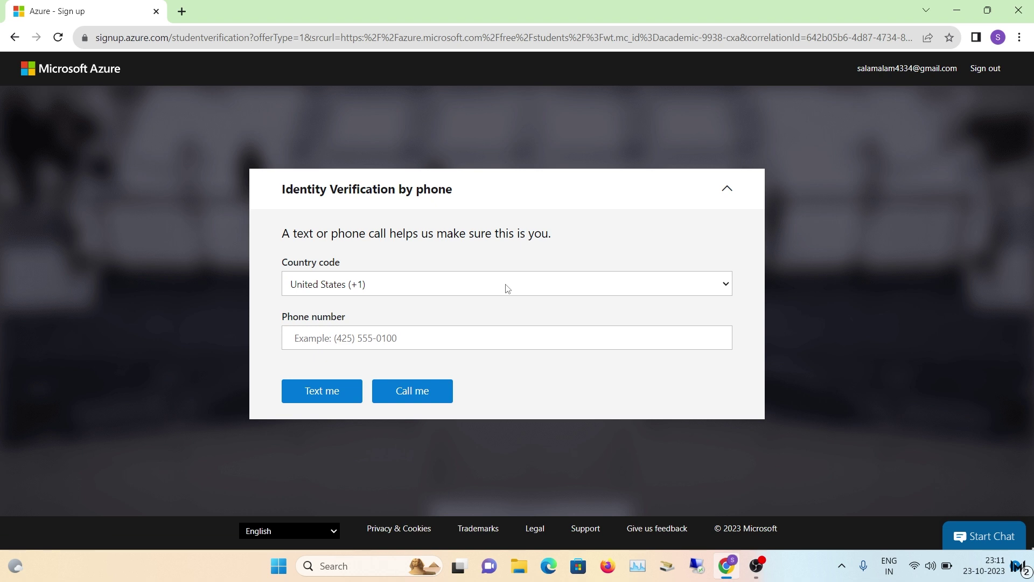
Select the signed-in email shown in the header and open a new browser tab
drag(856, 70, 954, 70)
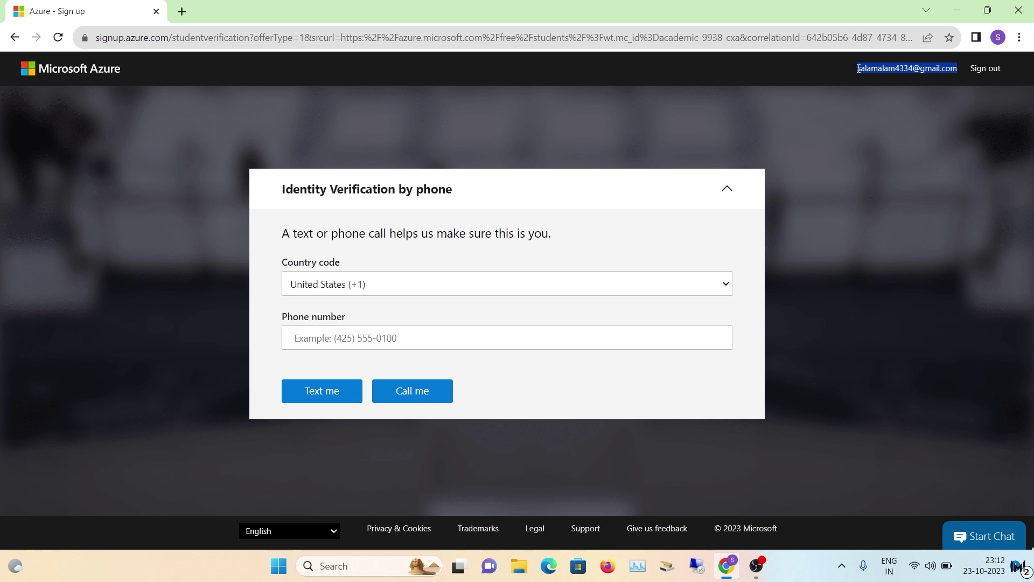
click(181, 11)
Load Gmail in the new tab, check the signed-in Google account, then go back to Azure
click(872, 75)
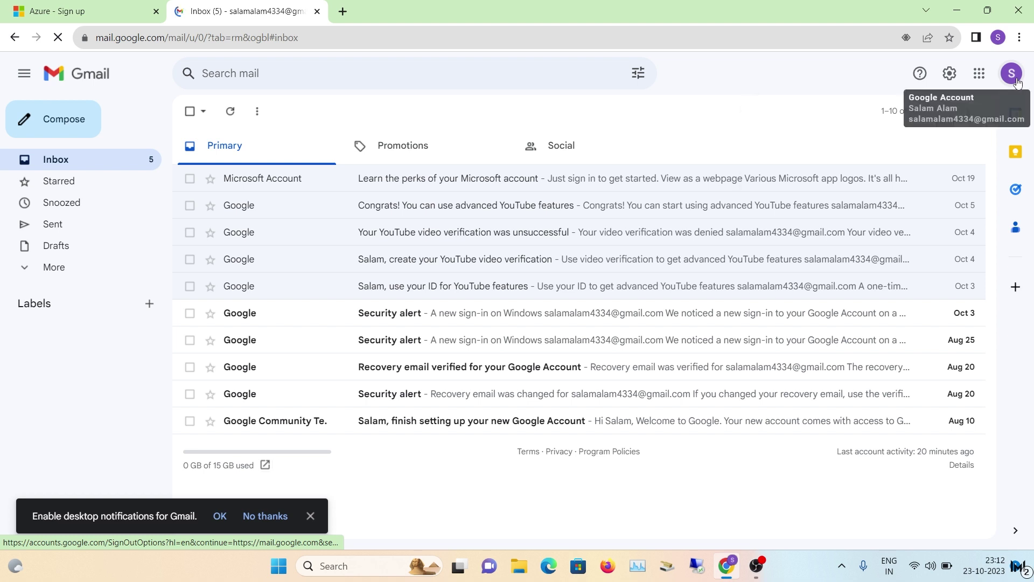
click(1015, 80)
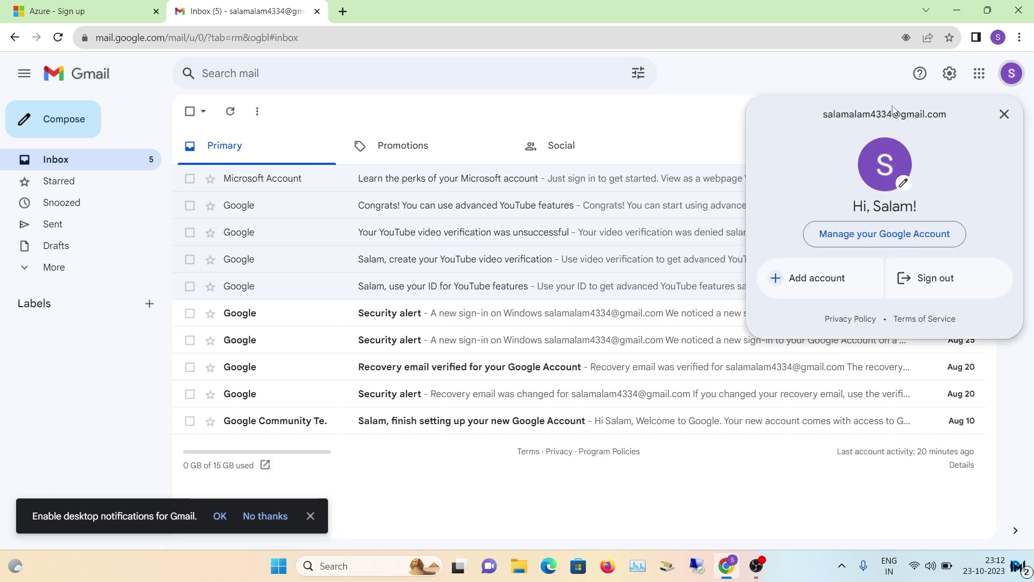
click(84, 11)
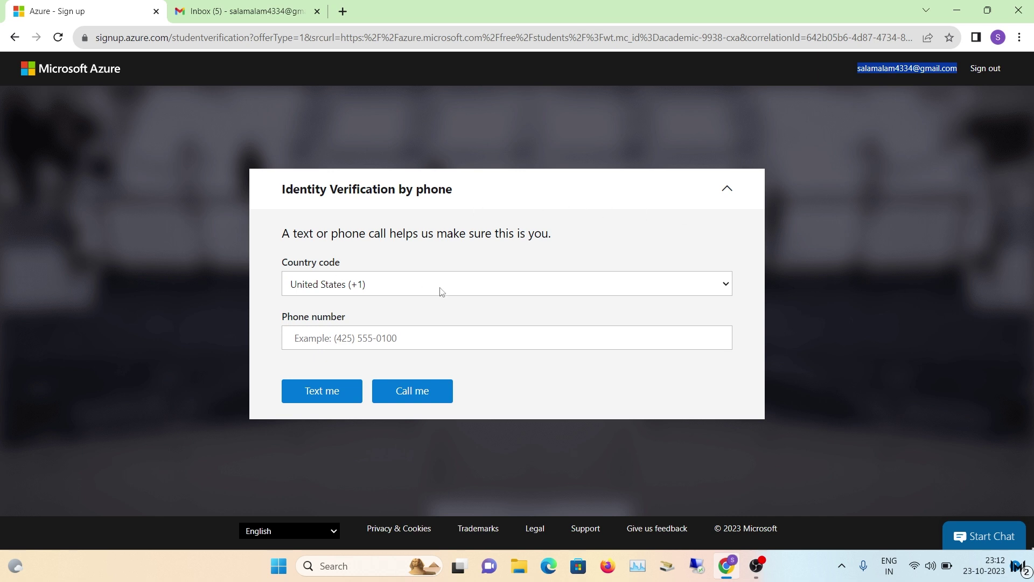
Choose India (+91) as the country code and paste in the phone number
click(472, 286)
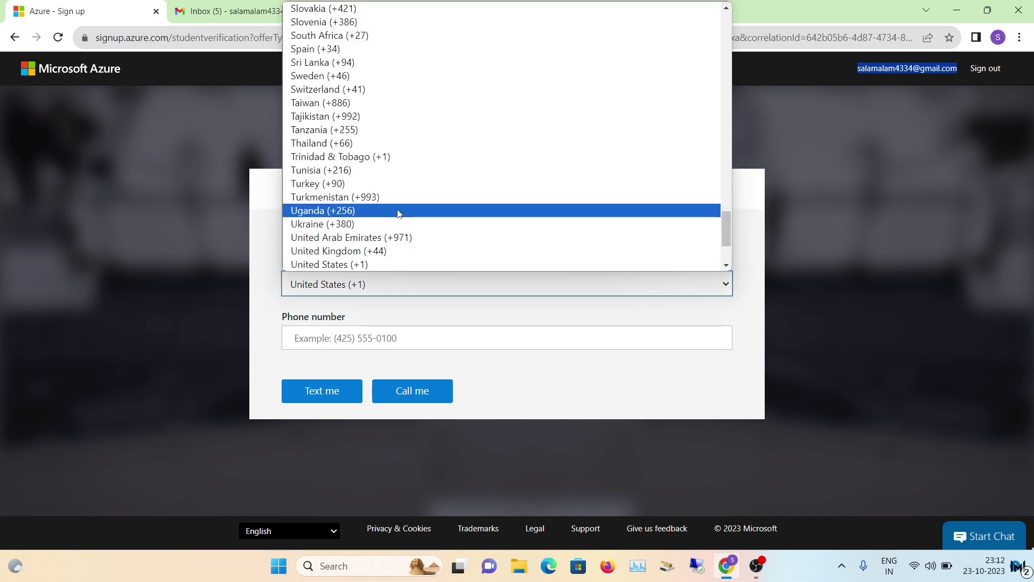
key(i)
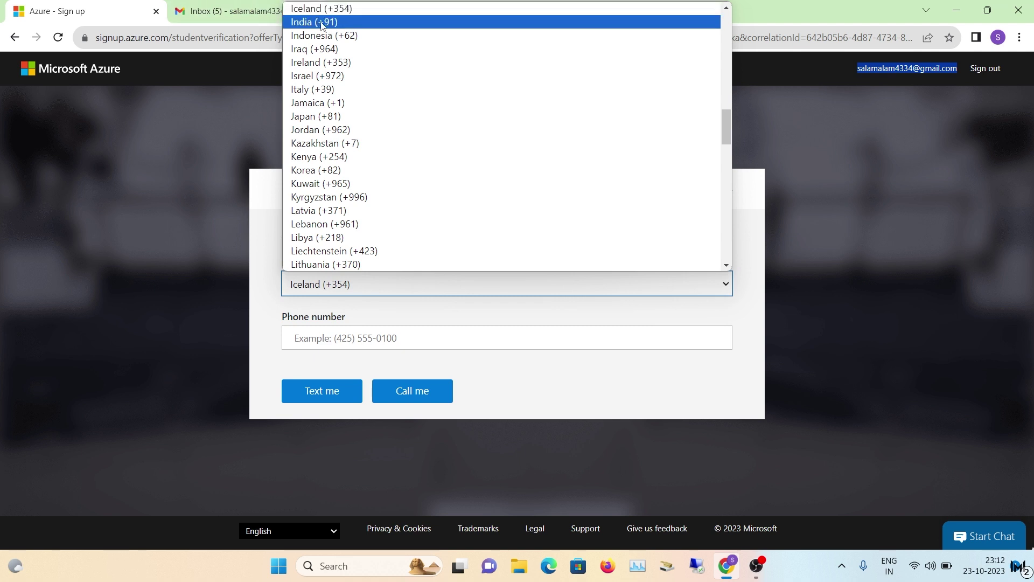
click(321, 22)
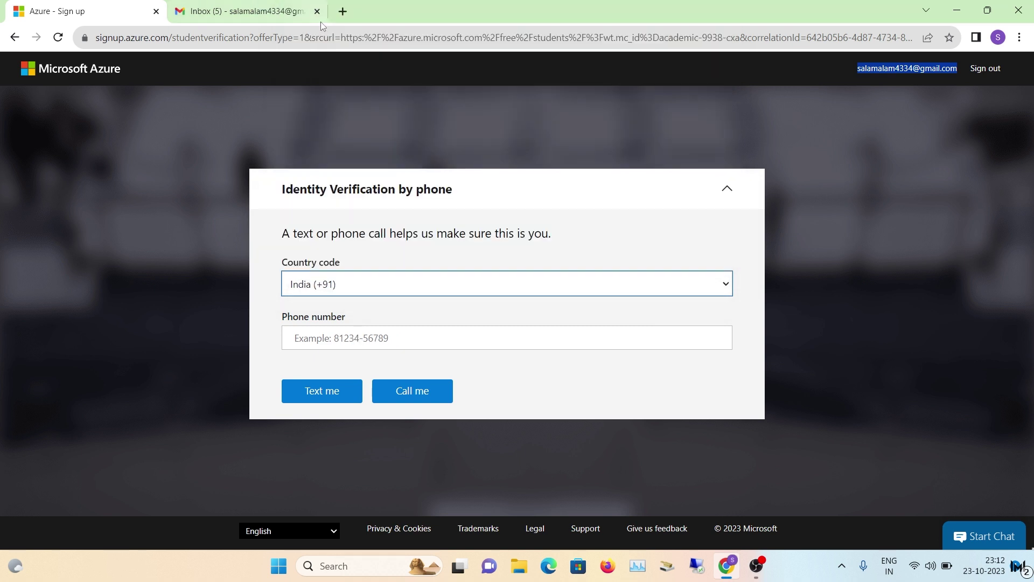
click(337, 338)
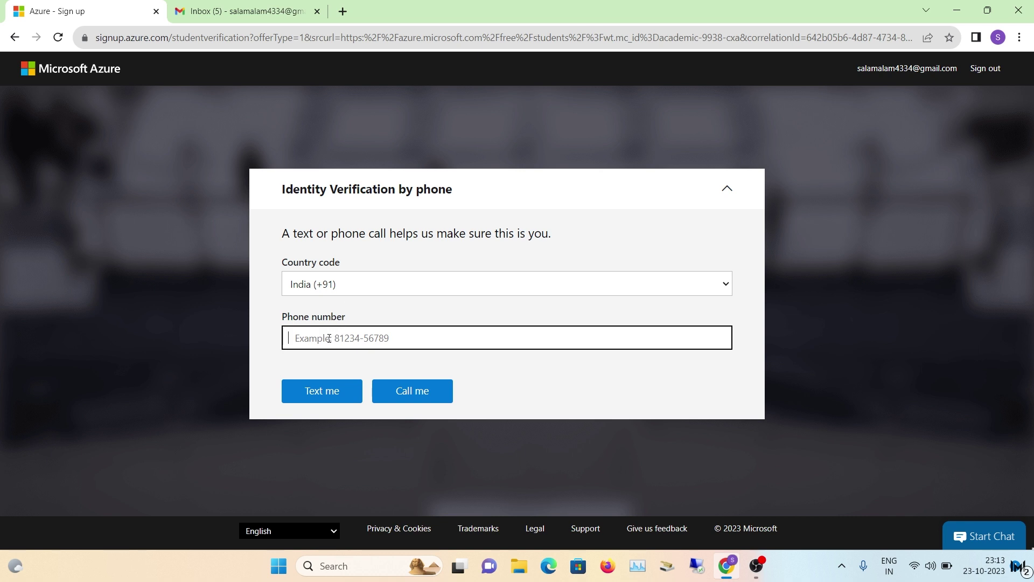
key(ctrl+v)
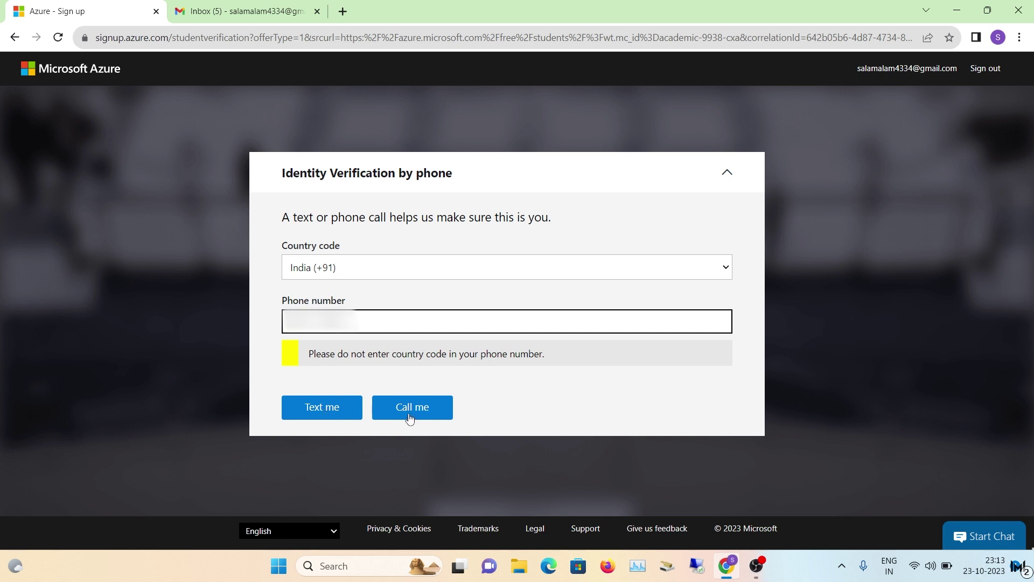
Request a code by text message, enter the received code and verify it
click(331, 414)
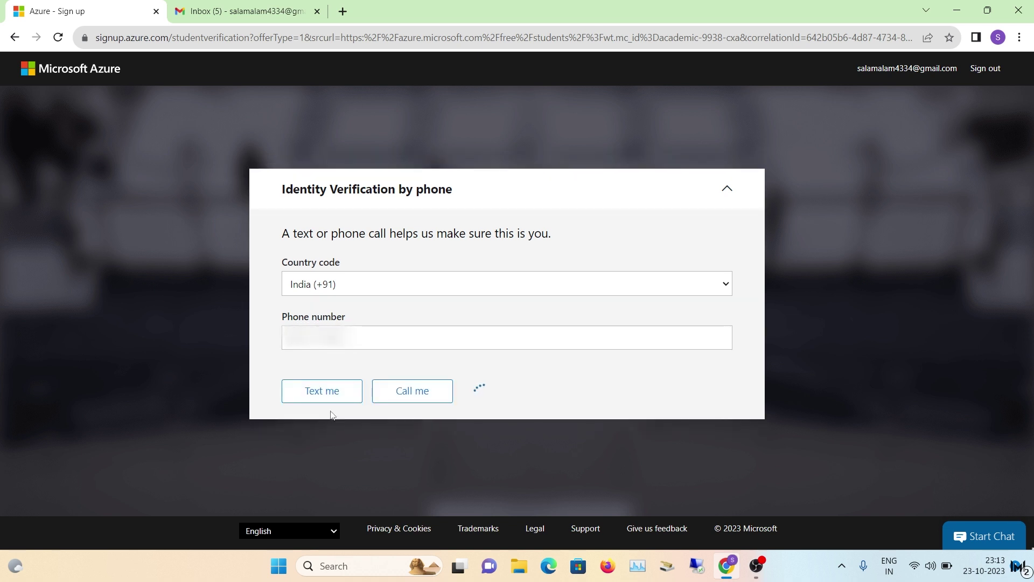
click(305, 402)
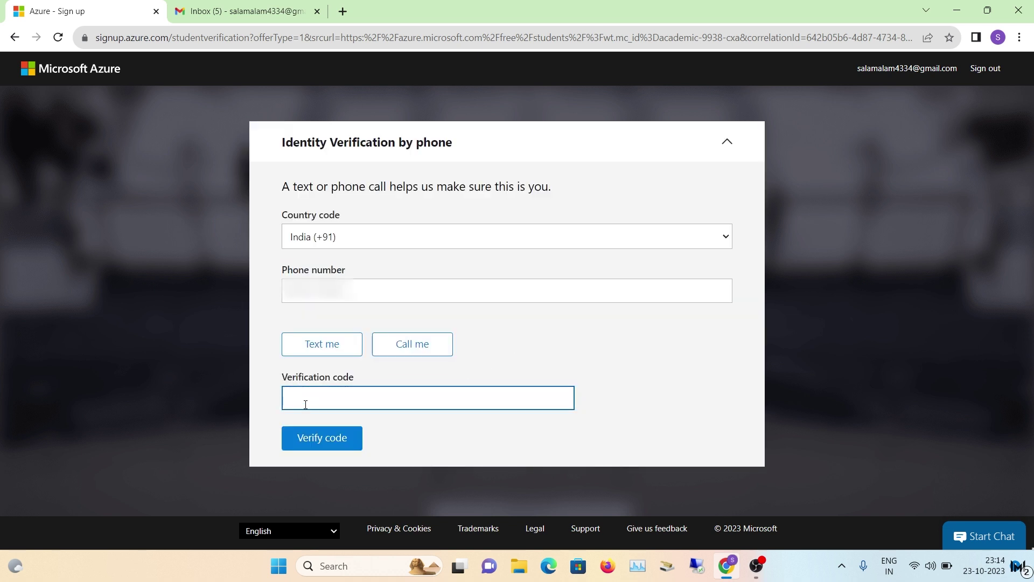
click(330, 437)
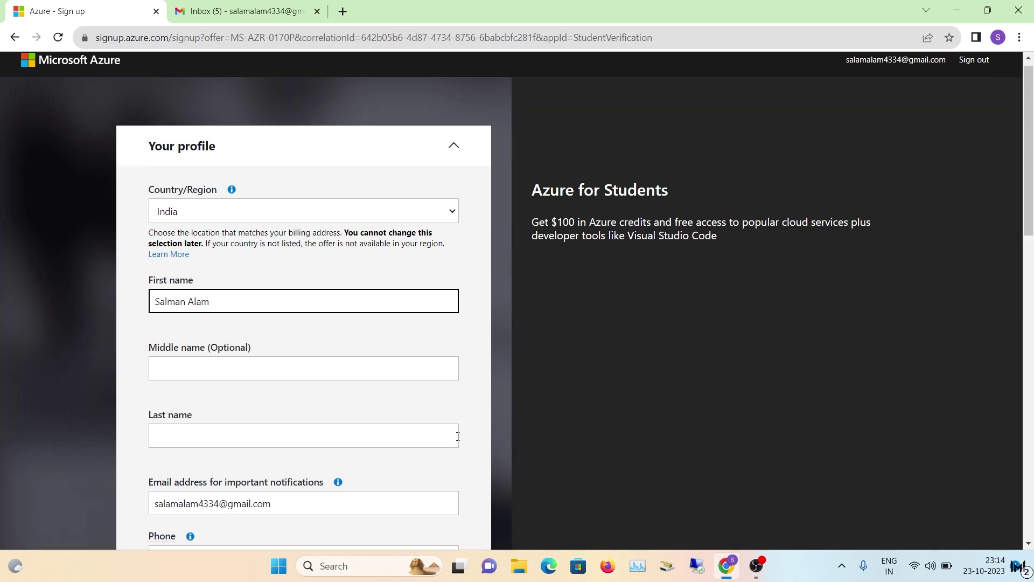
scroll(457, 436, down, 4)
scroll(458, 436, down, 13)
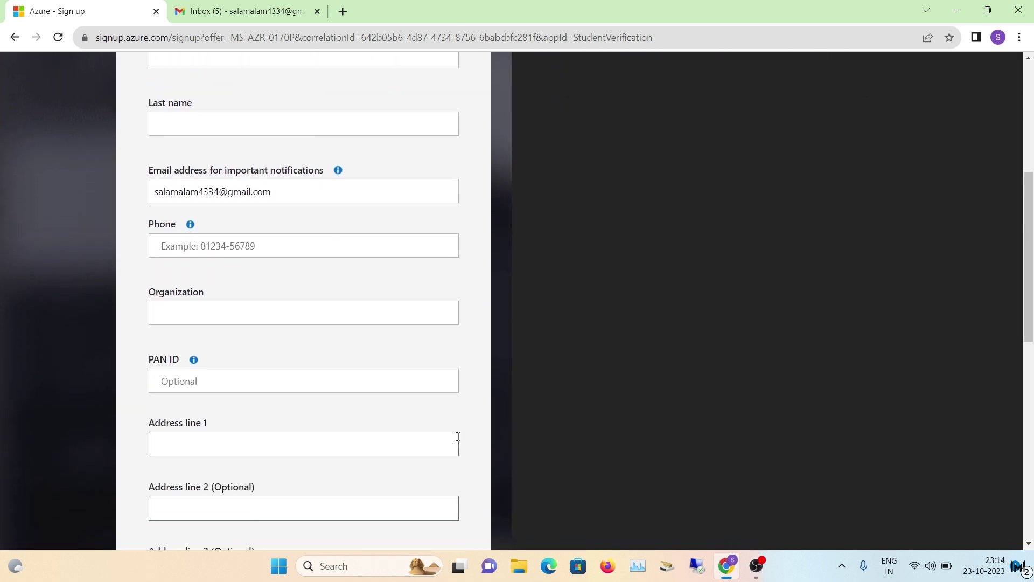
scroll(459, 441, up, 17)
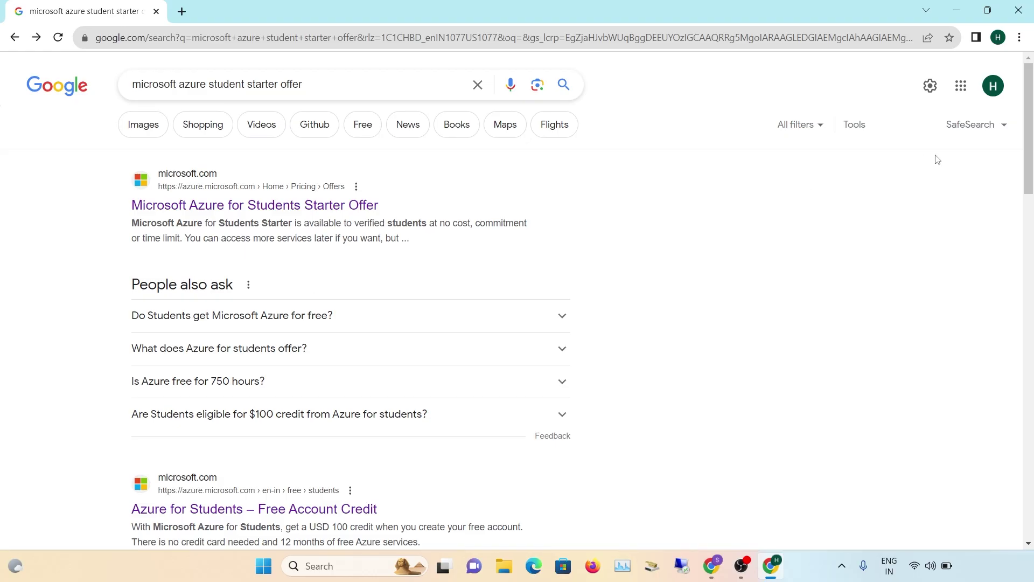
Check the signed-in Google account, then open the 'Azure for Students – Free Account Credit' result
click(990, 91)
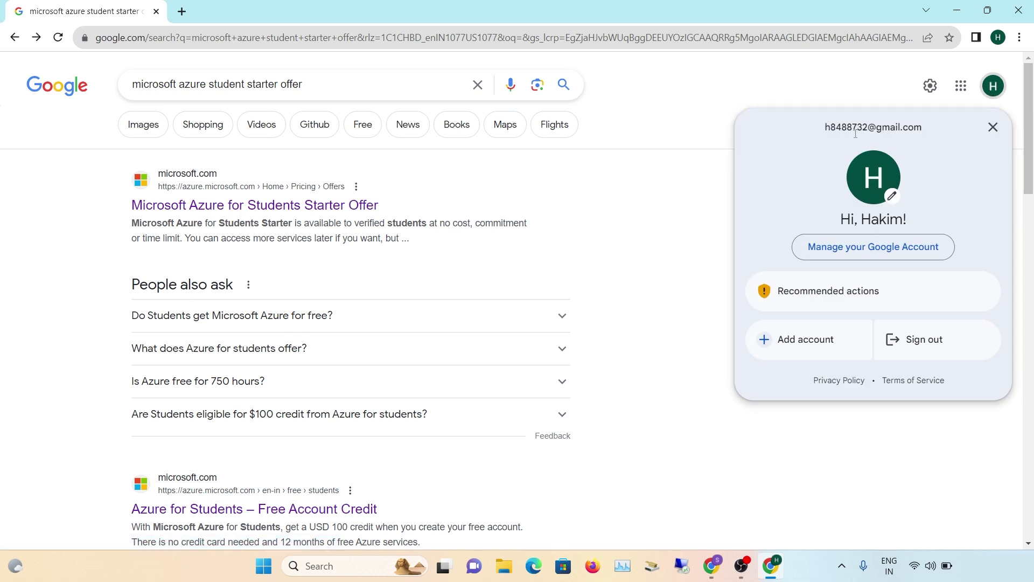
click(624, 221)
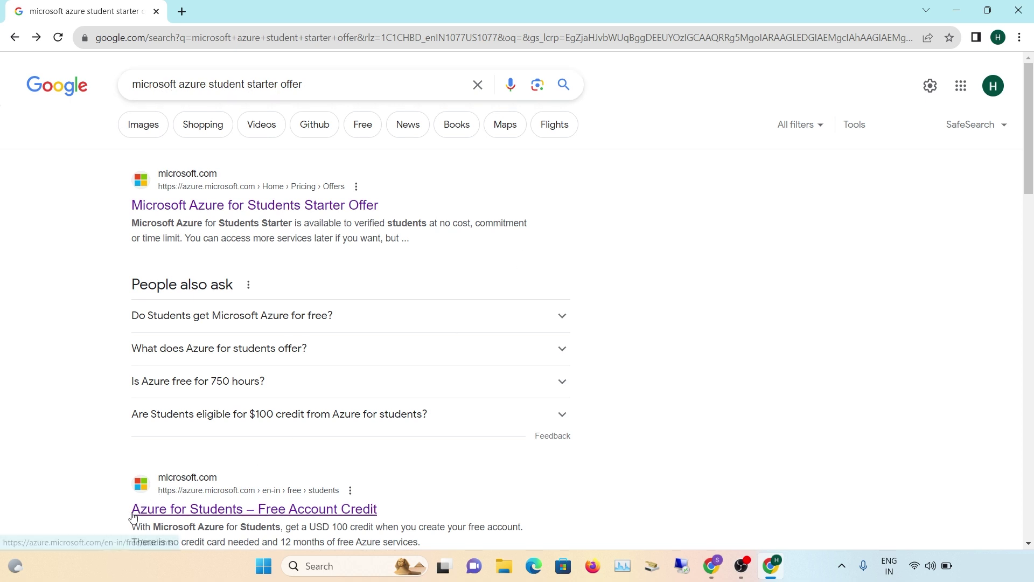
click(227, 513)
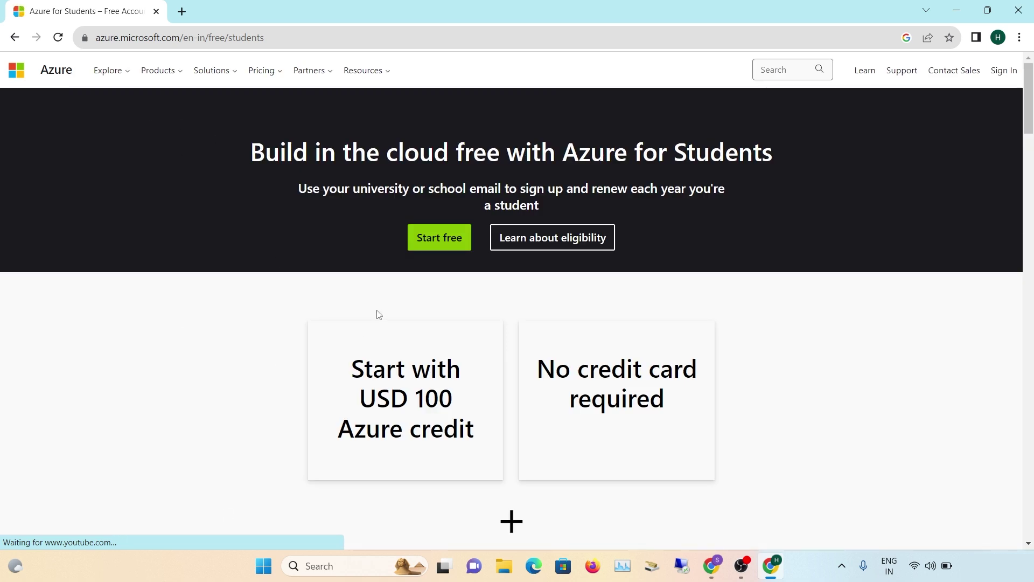
Start the free student offer again and sign in with the listed Microsoft account
click(450, 239)
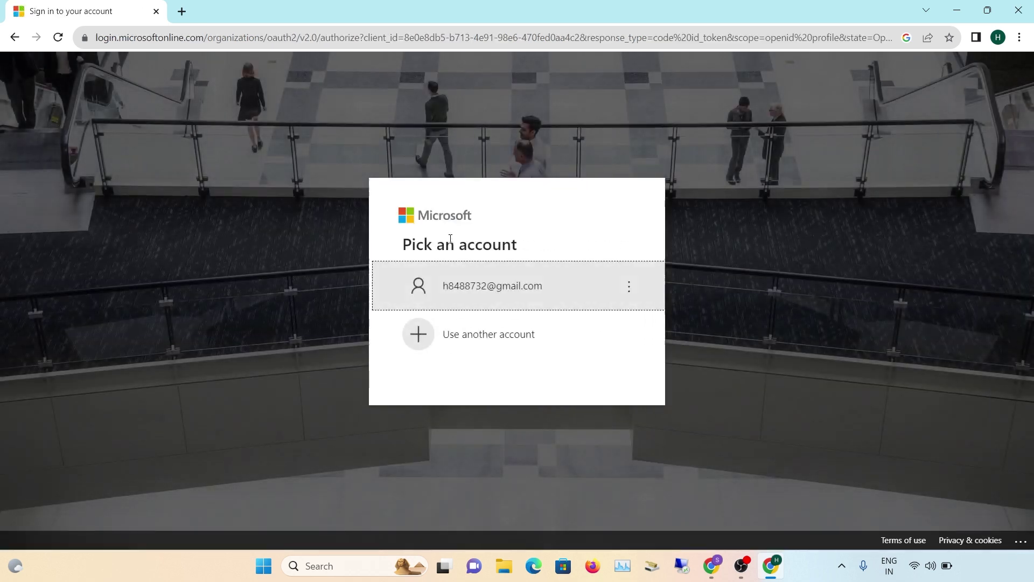
click(459, 302)
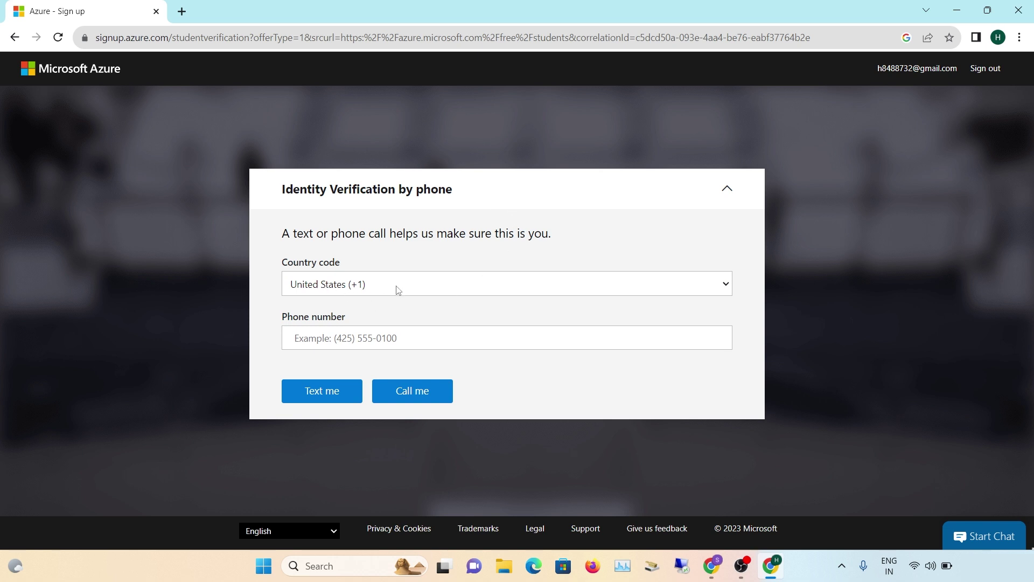
Pick India (+91), paste the phone number, request a text code, then paste and verify it
click(397, 289)
key(i)
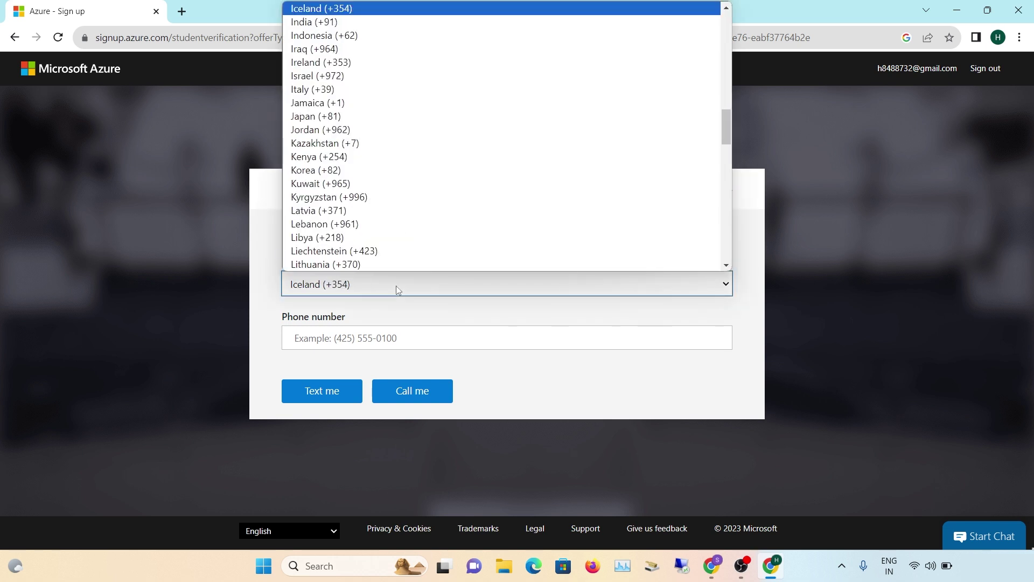
key(i)
key(Return)
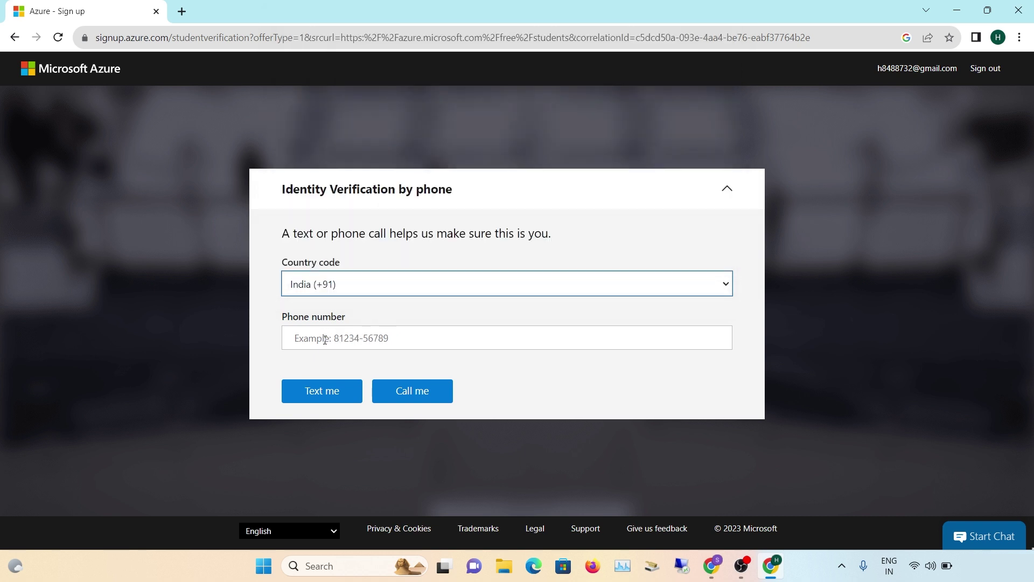
click(324, 339)
key(ctrl+v)
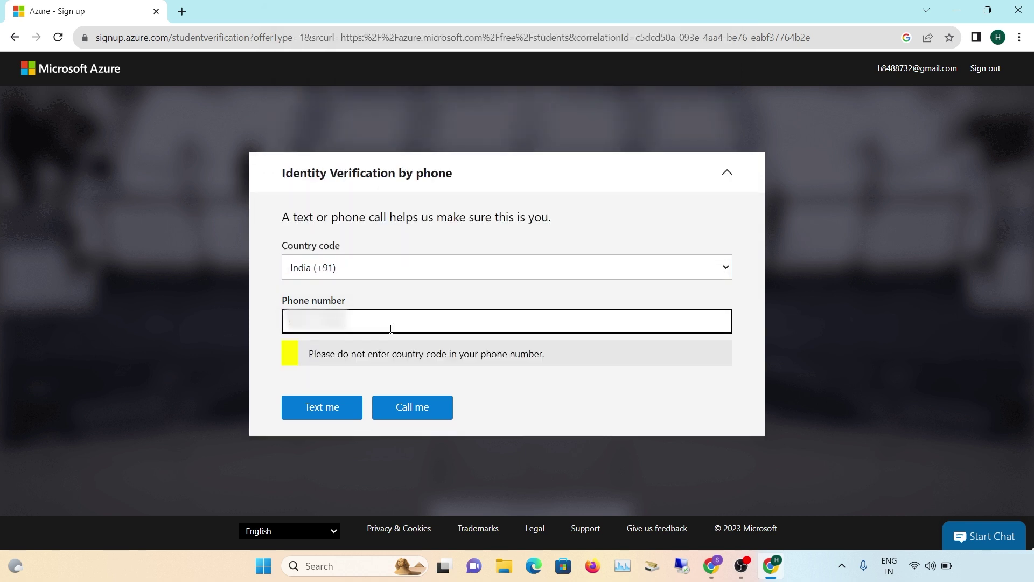
click(311, 405)
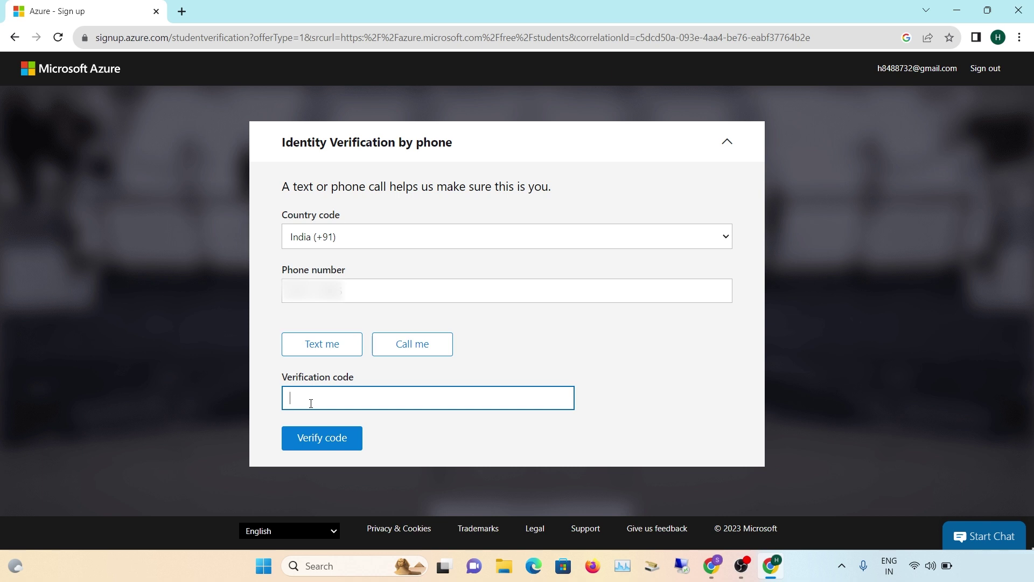
key(ctrl+v)
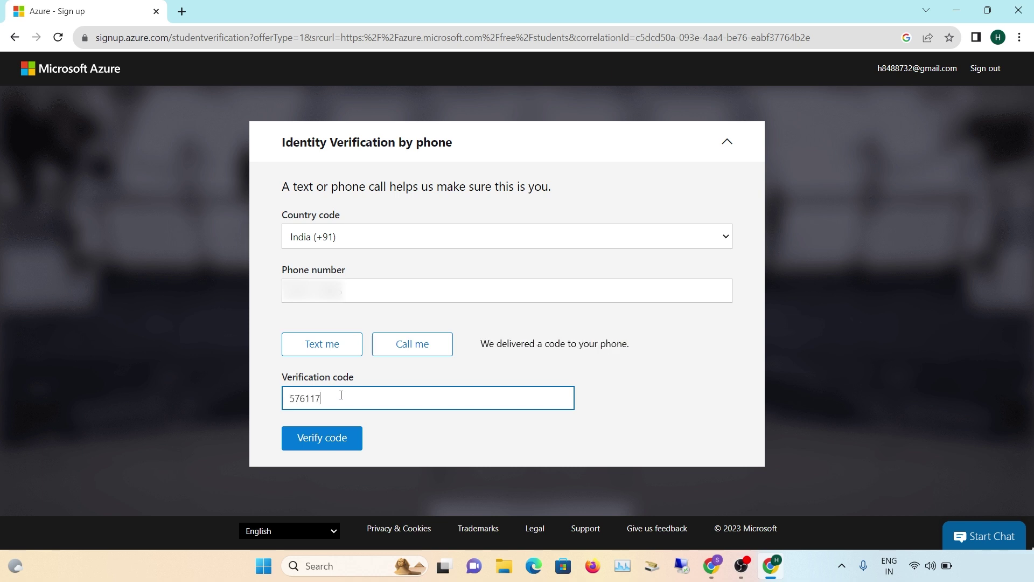
click(330, 441)
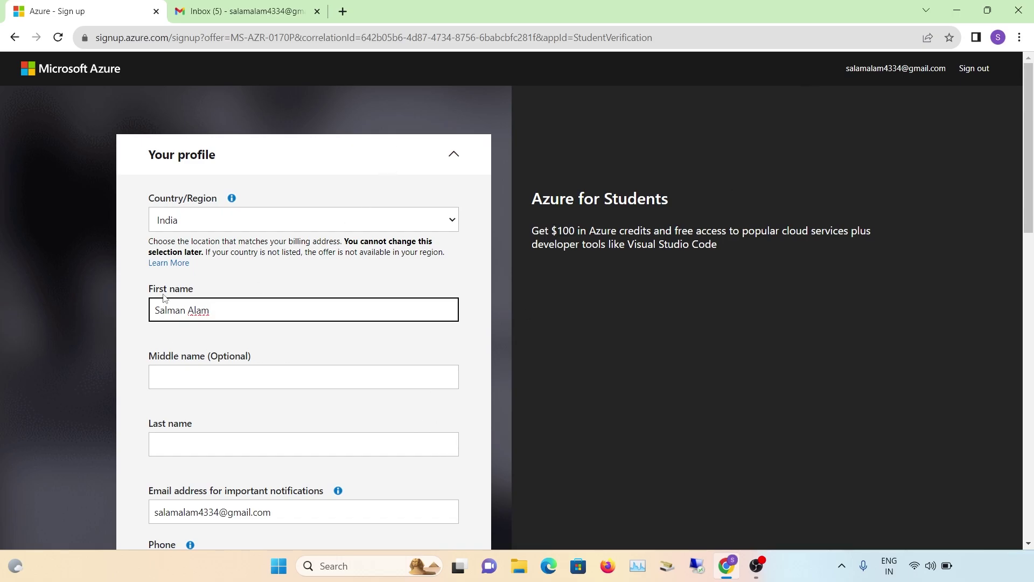
Cut the surname from the First name field and paste it into Last name
drag(188, 310, 209, 310)
key(ctrl+c)
key(BackSpace)
click(181, 442)
key(ctrl+v)
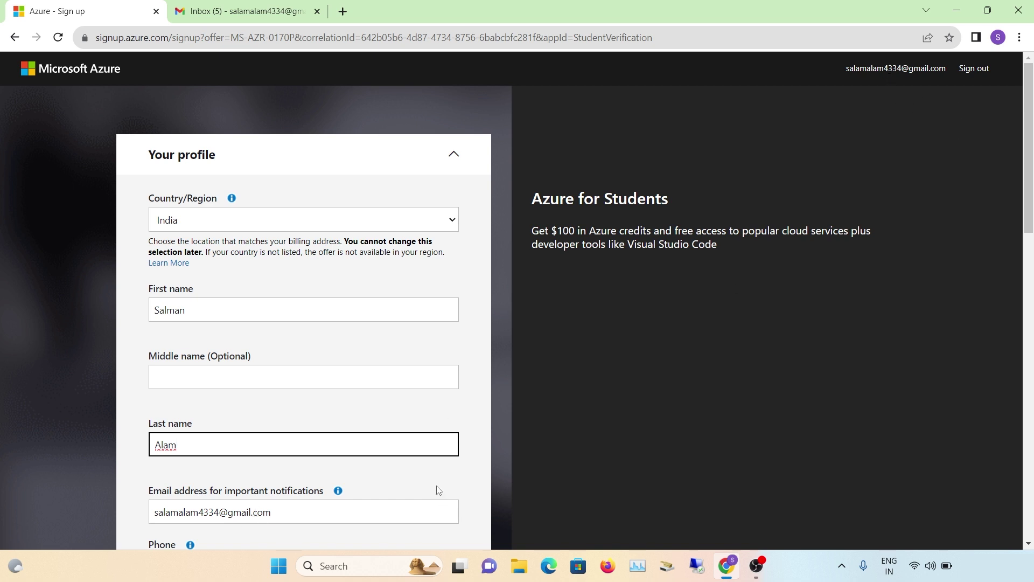
scroll(437, 489, down, 8)
Paste the phone number, organization name, street address and city into the signup profile fields
scroll(438, 490, up, 1)
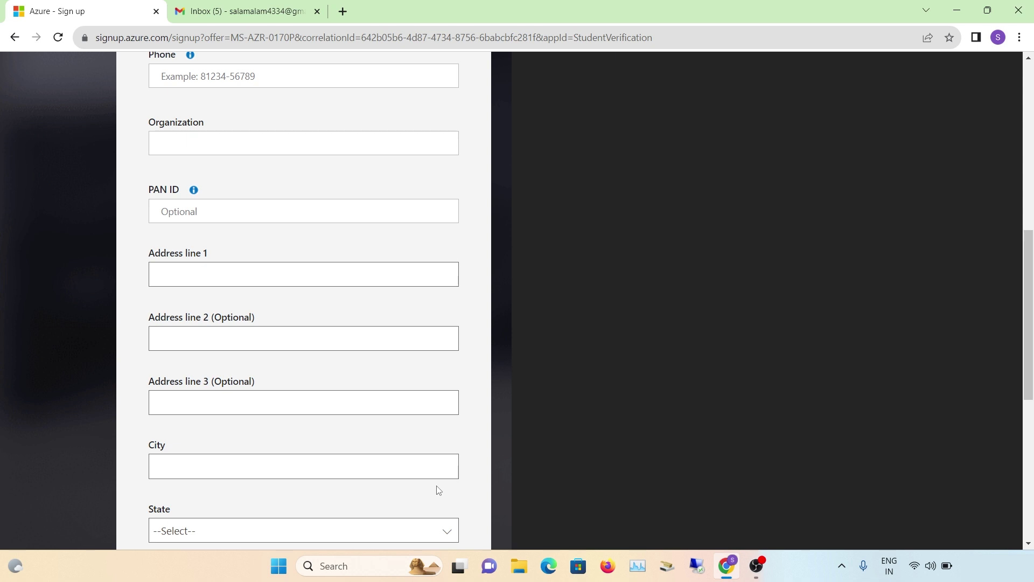
click(172, 71)
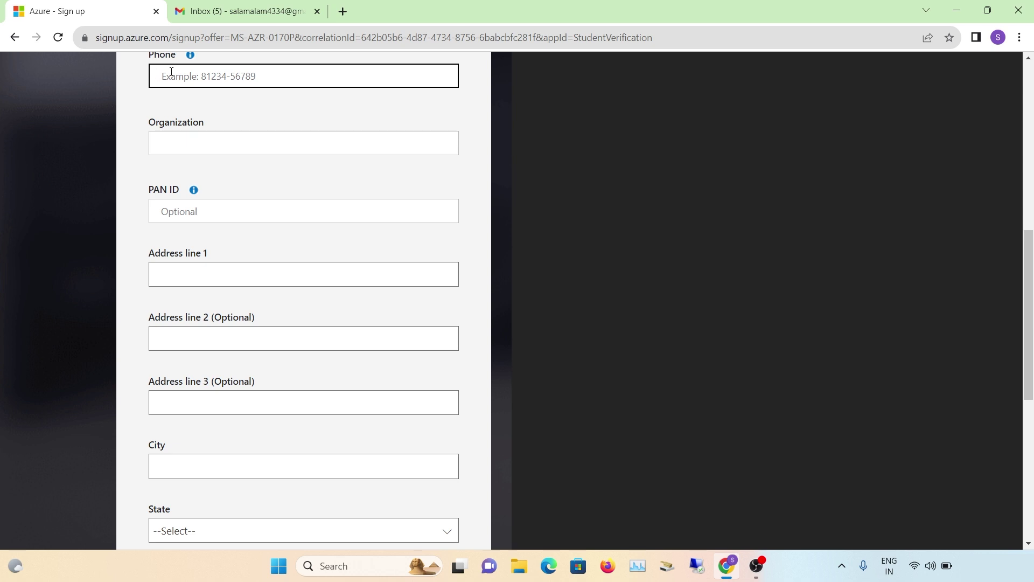
key(ctrl+v)
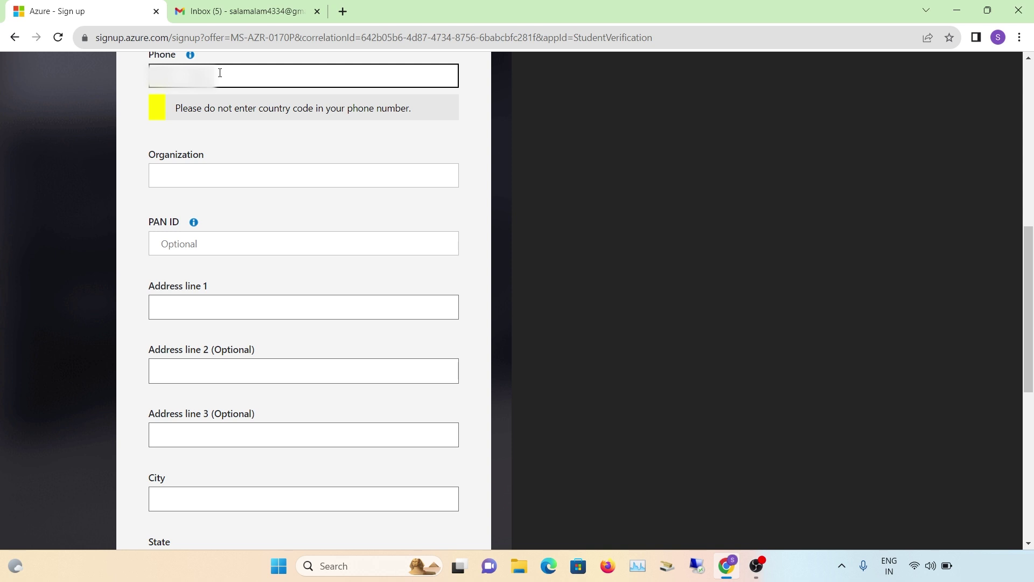
click(184, 171)
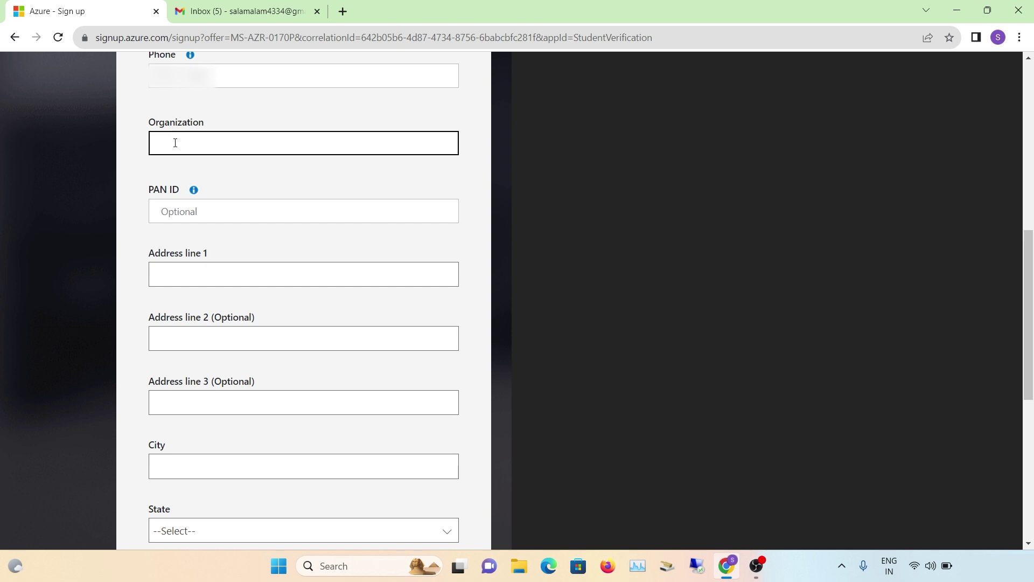
key(ctrl+v)
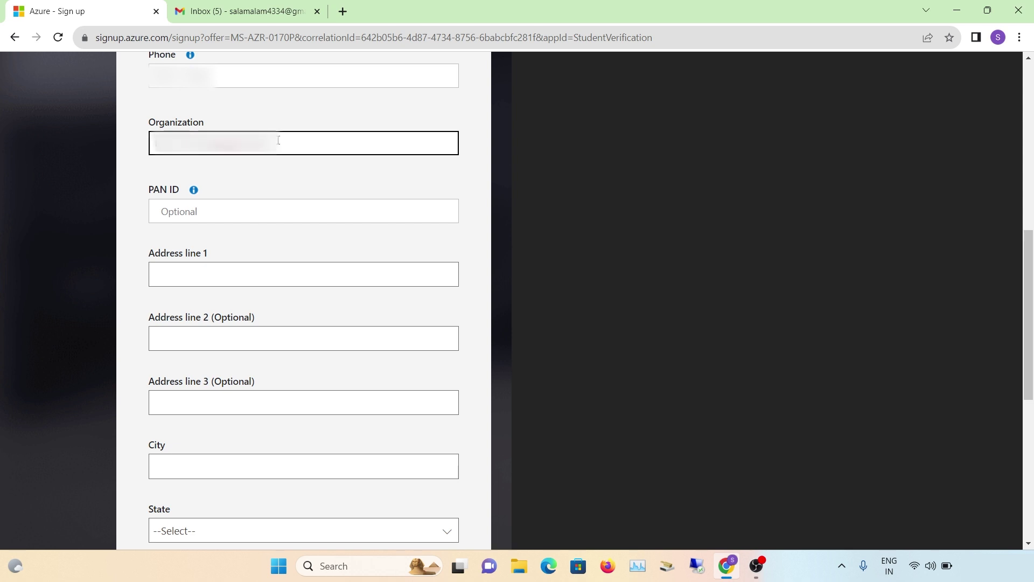
click(202, 276)
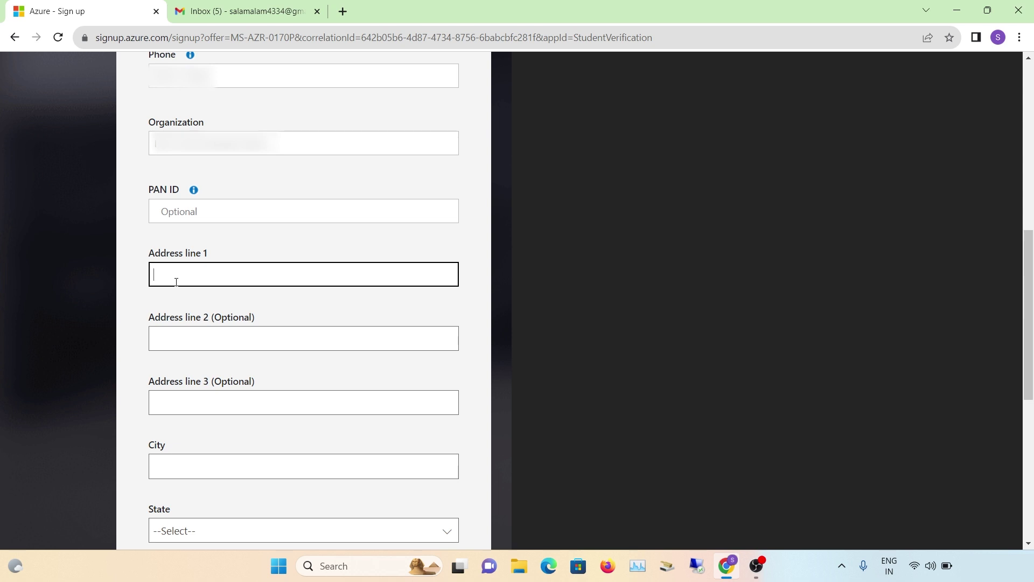
key(ctrl+v)
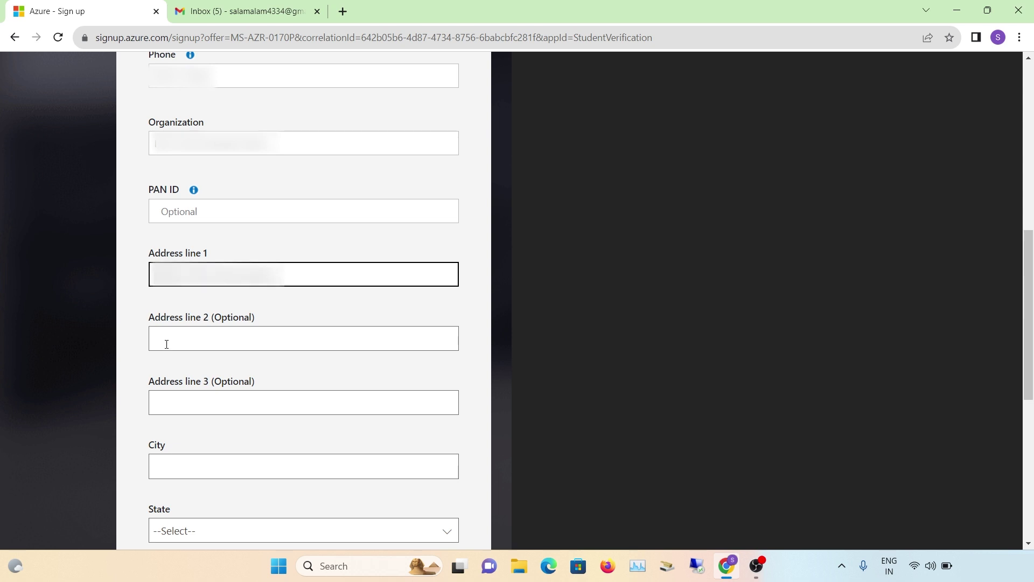
click(168, 467)
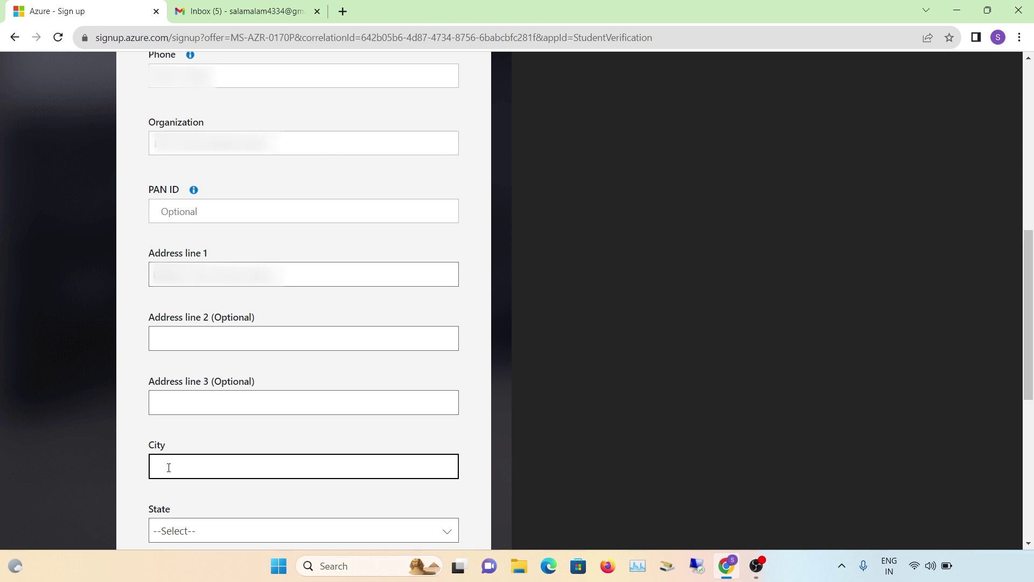
key(ctrl+v)
Choose Bihar as the state and enter the postal code
scroll(326, 507, down, 8)
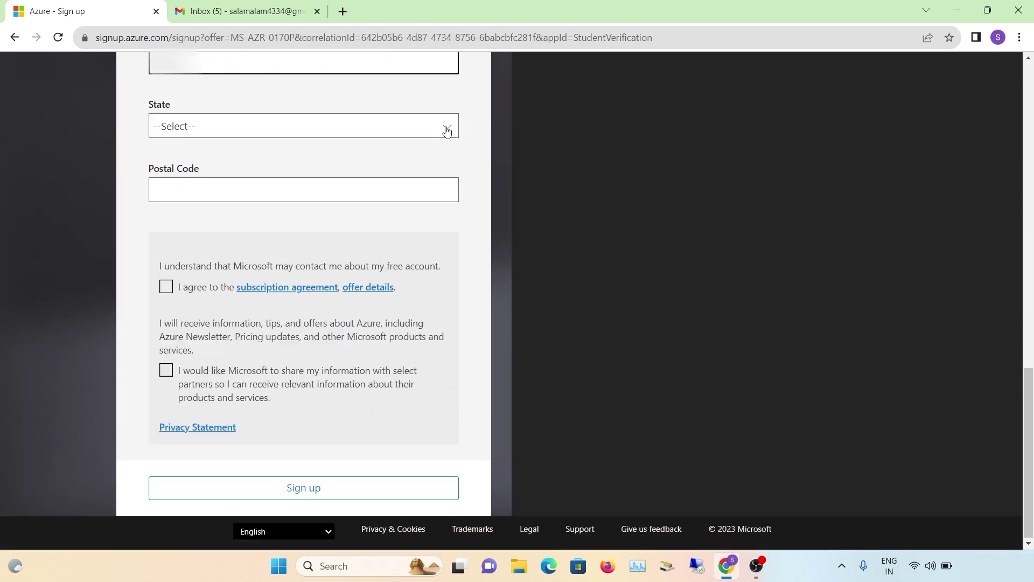
click(435, 133)
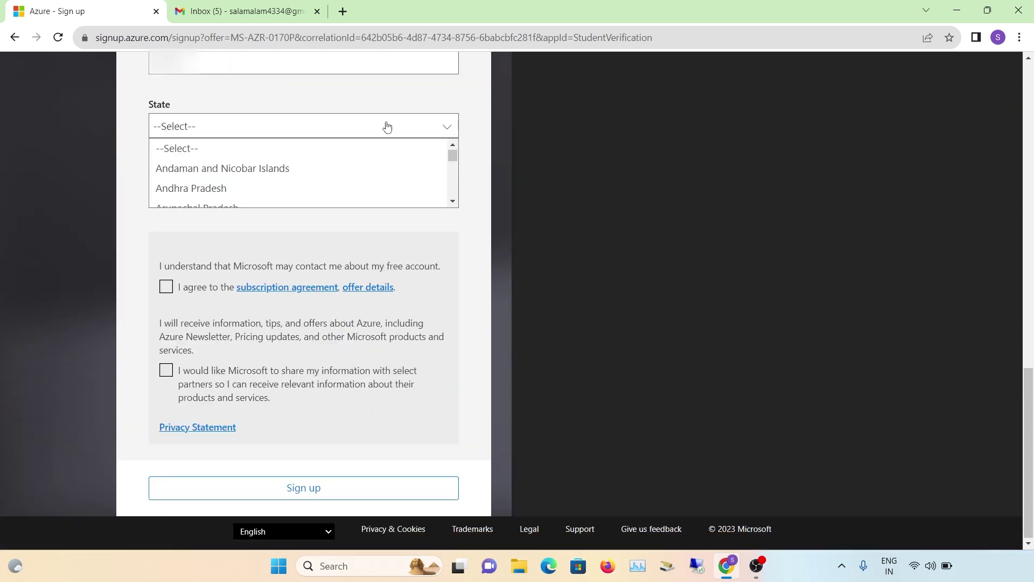
scroll(311, 184, down, 2)
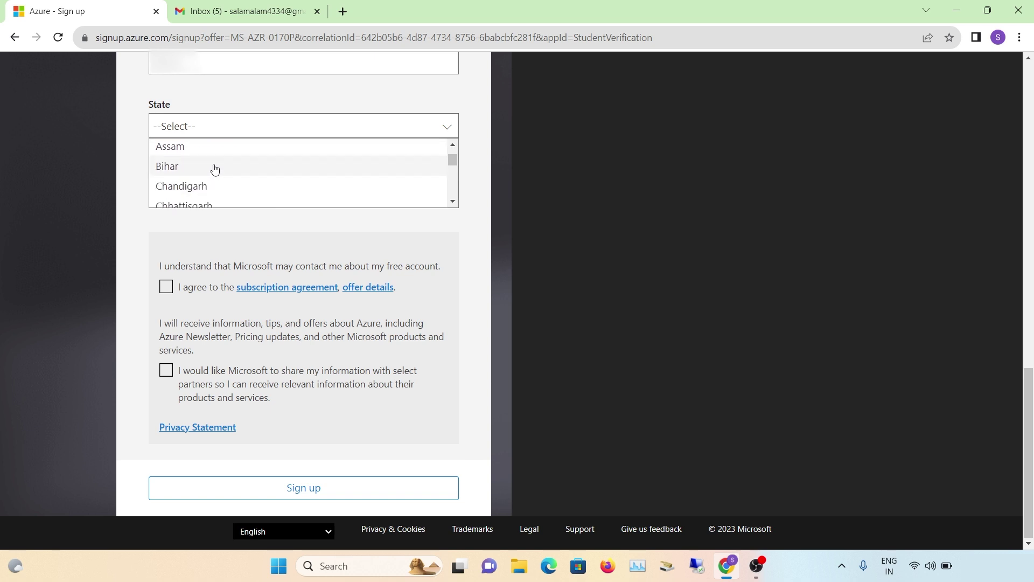
click(209, 167)
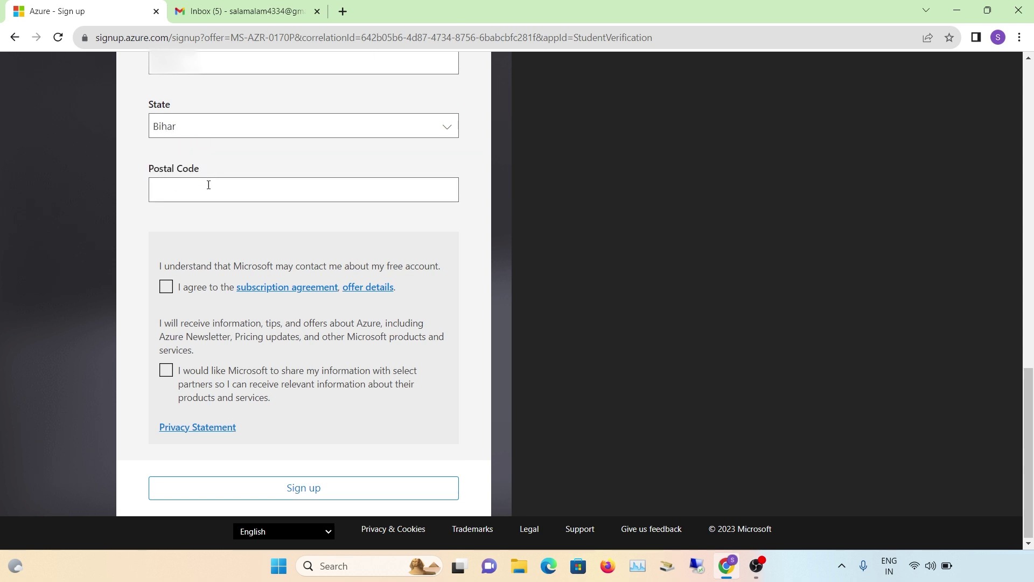
click(178, 191)
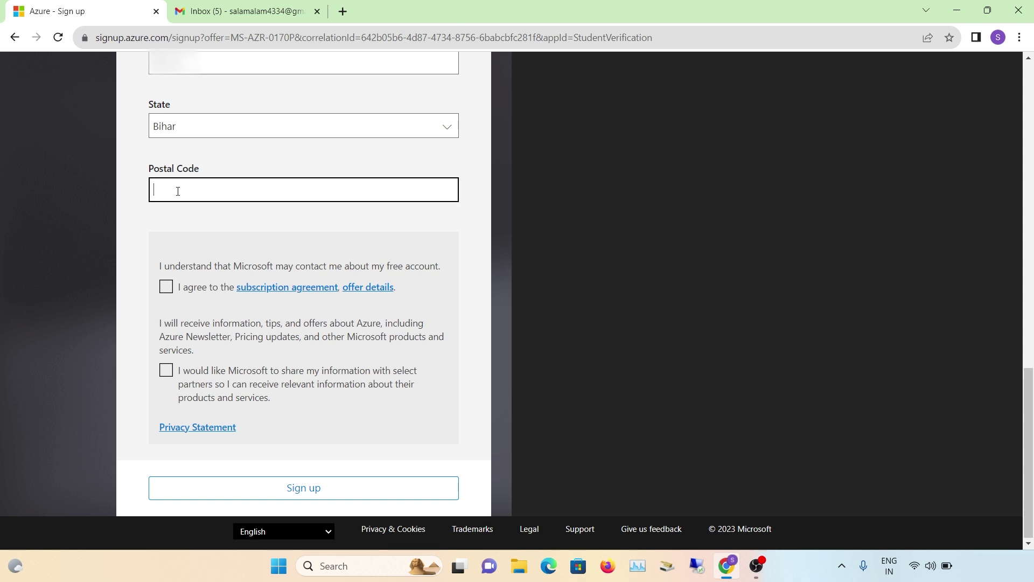
text(8)
Accept the subscription agreement and partner-sharing consent, then submit the Azure for Students signup
click(166, 286)
click(167, 370)
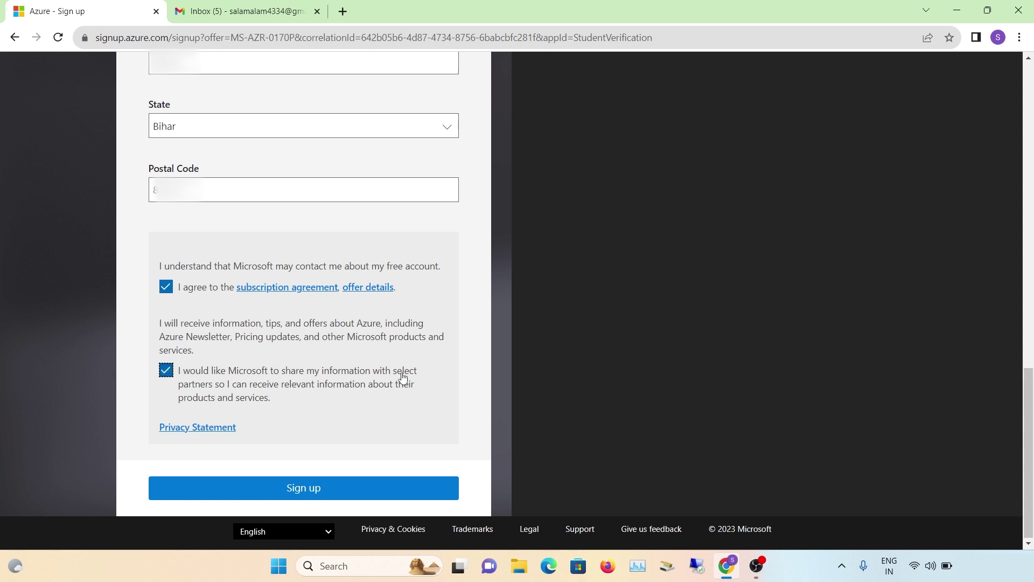
click(358, 488)
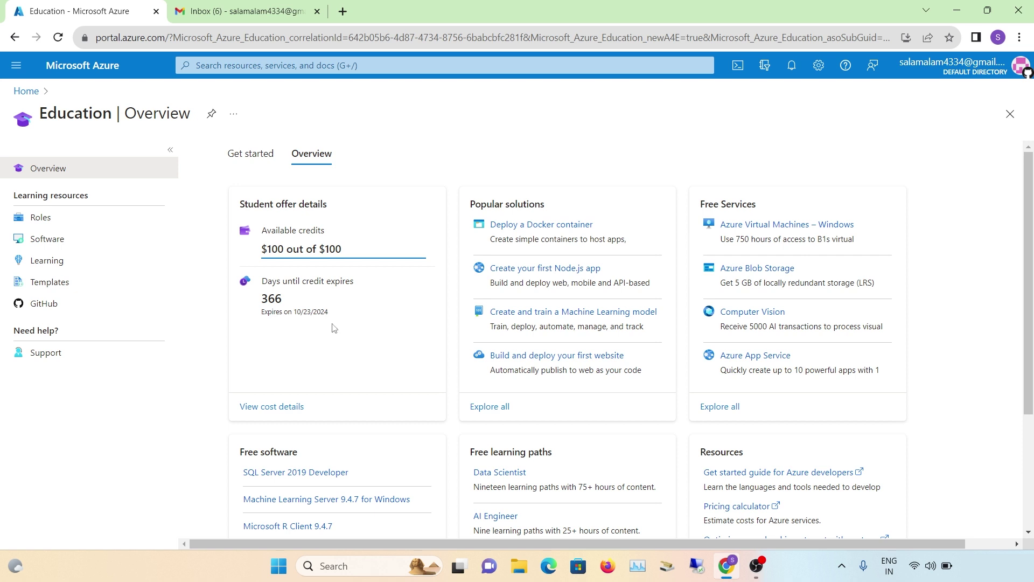
Search Google for 'today date and time' in a new tab, then return to the Azure Education overview
click(342, 12)
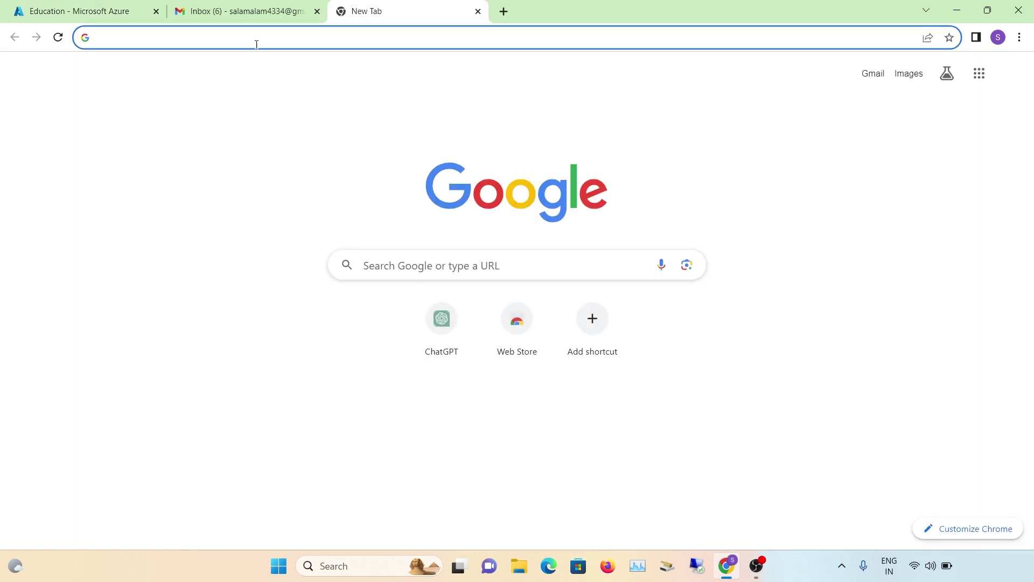
text(today date a)
key(Return)
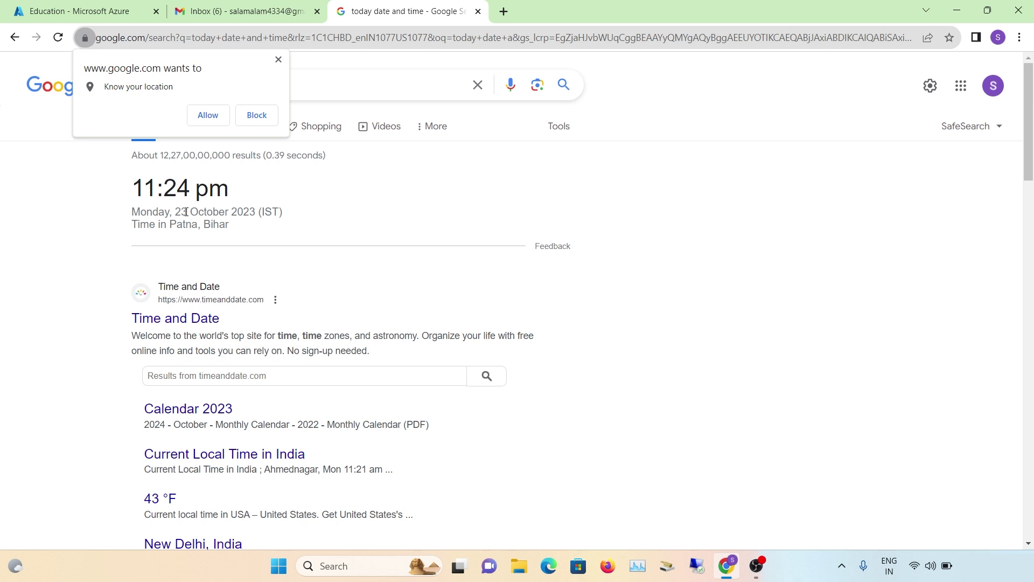
click(130, 15)
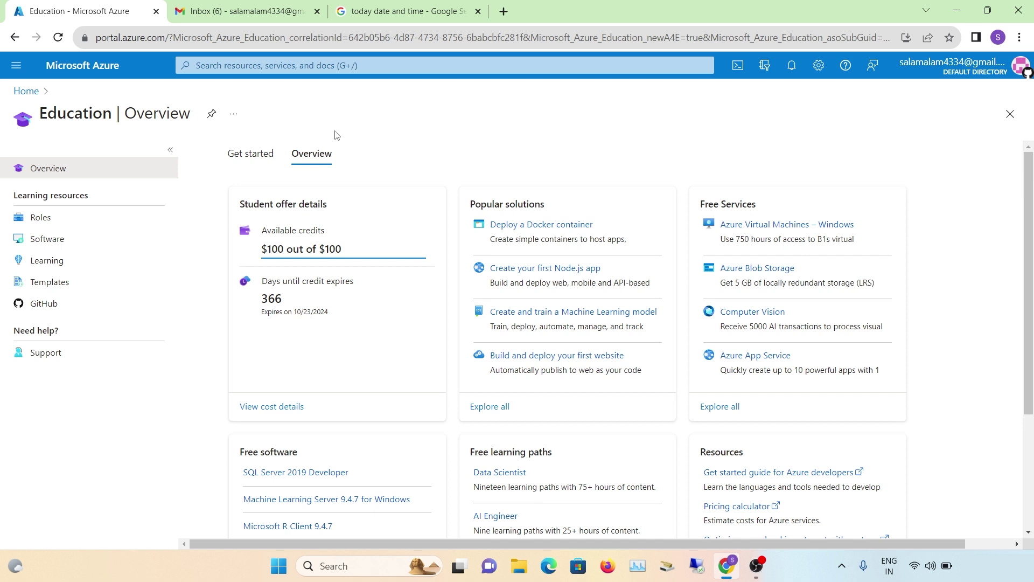
Open the Microsoft Azure 'Welcome to your Azure for Students account' email in Gmail and check its received time
click(258, 12)
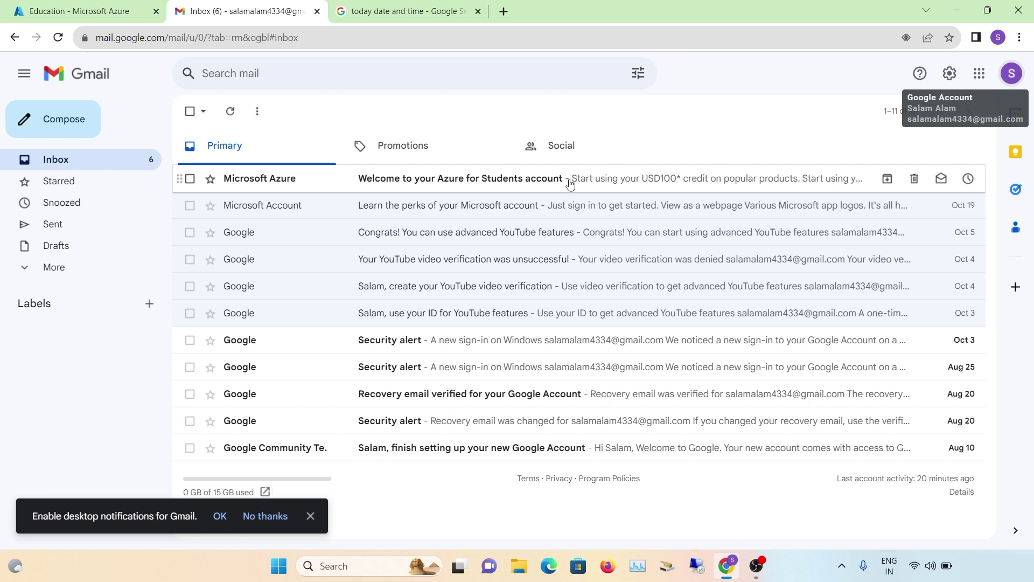
click(504, 187)
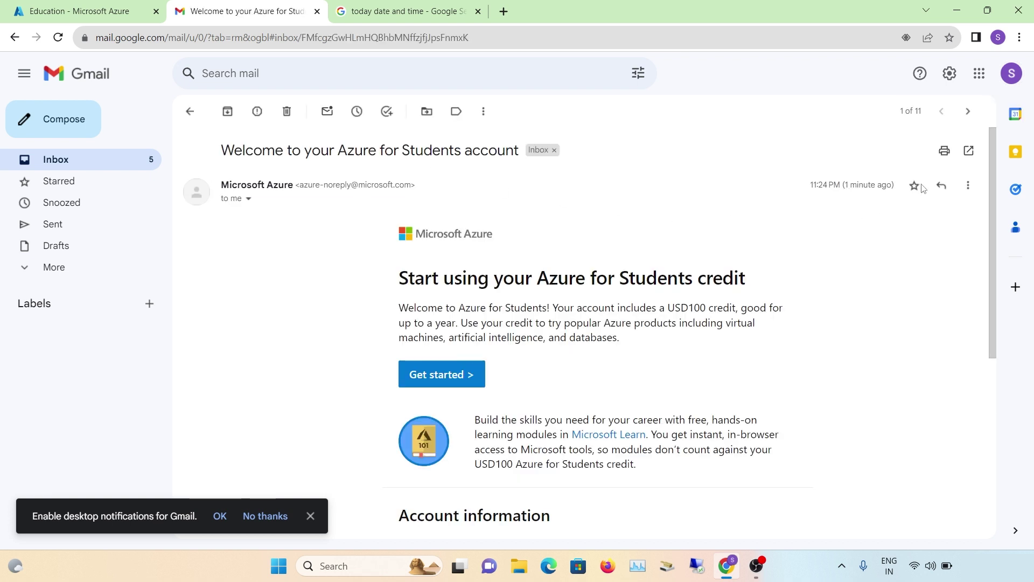
mouse_move(813, 188)
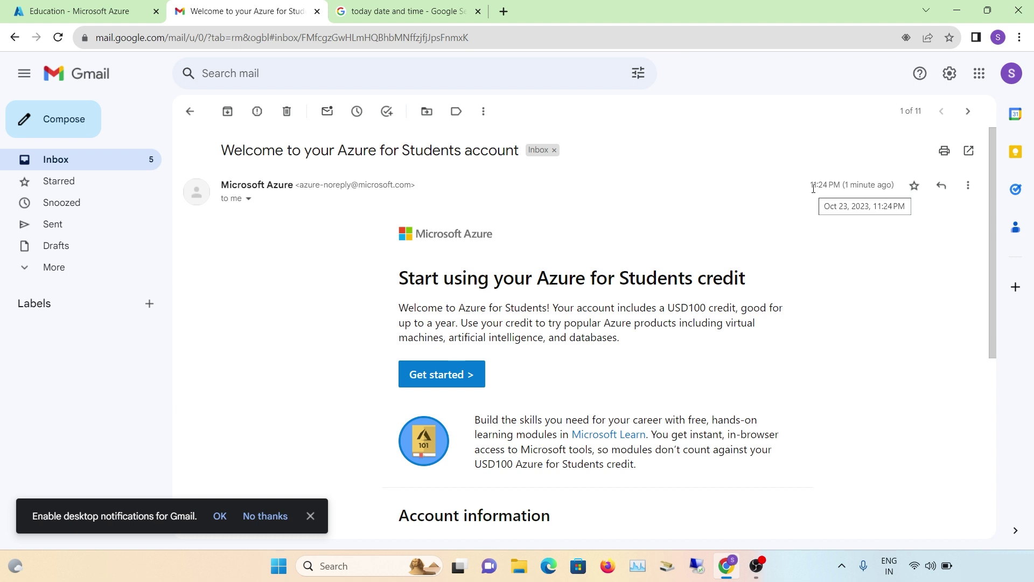
Refresh the Google date-and-time results to compare, then return to the welcome email
click(433, 11)
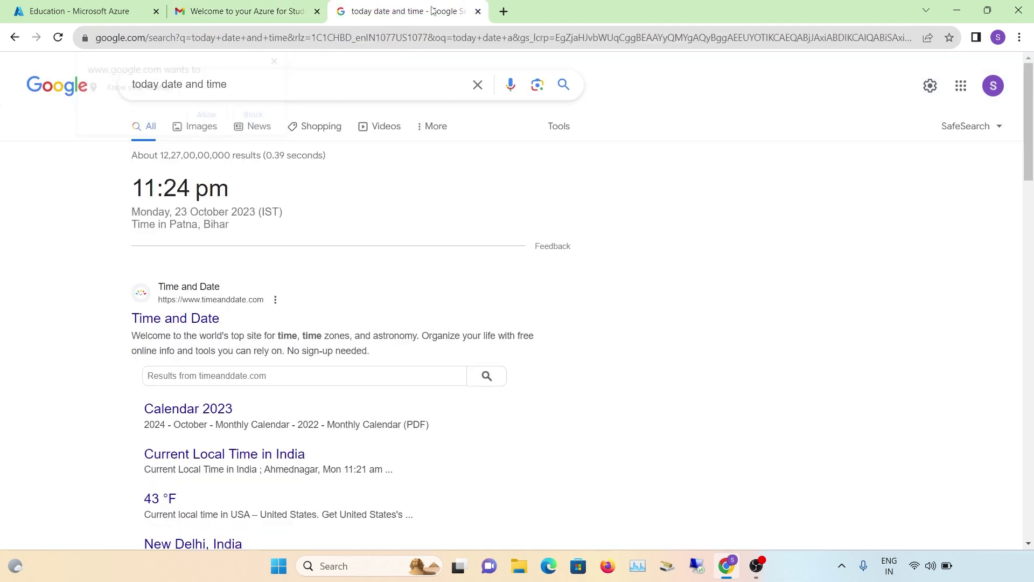
click(58, 36)
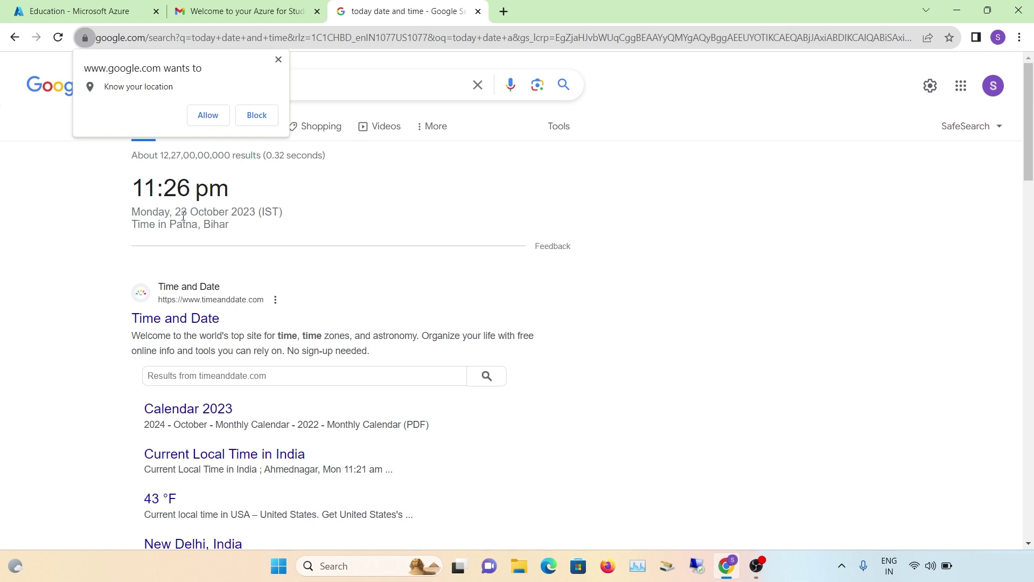
click(247, 11)
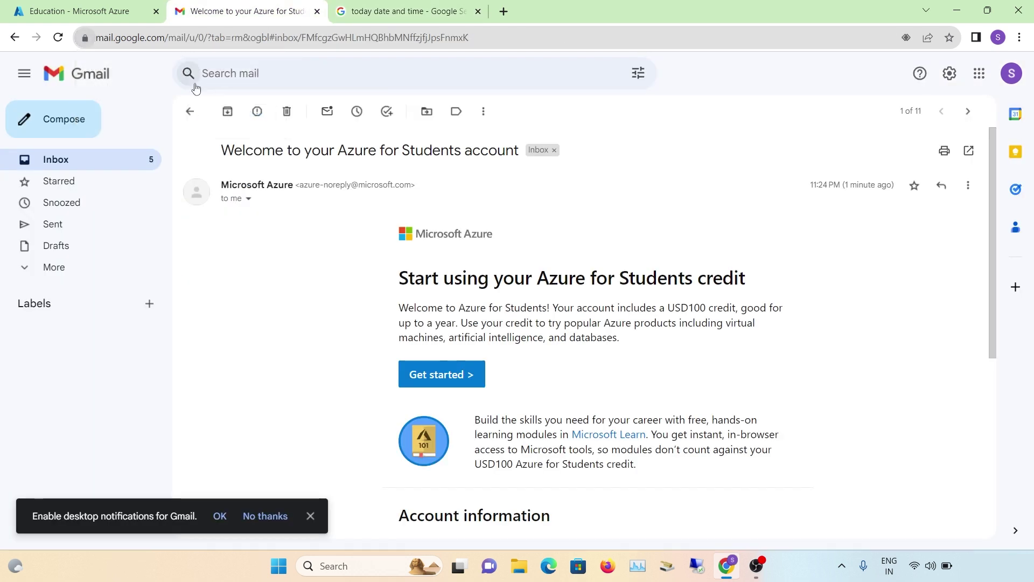